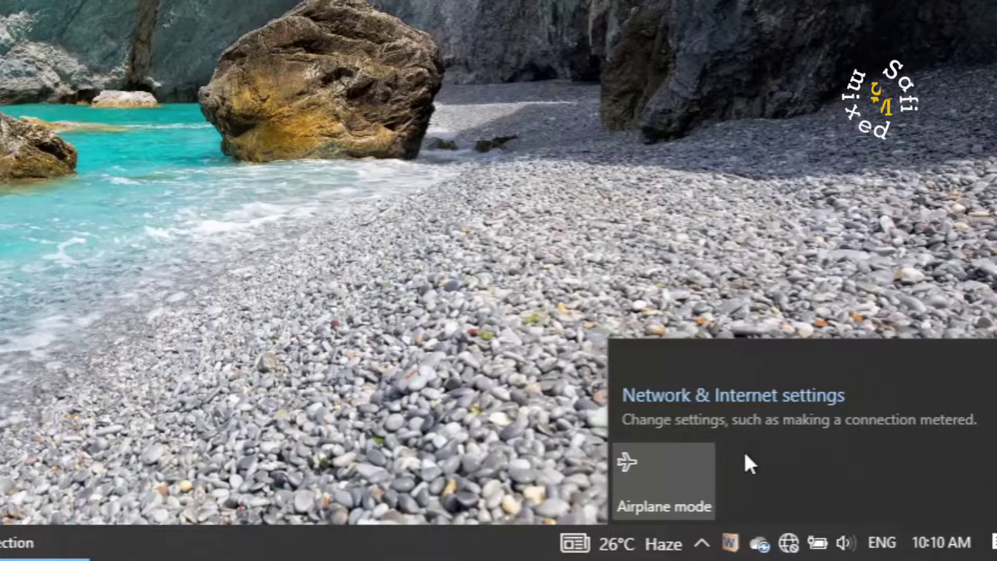
Run the network troubleshooter on all network adapters from the Network & Internet settings, cancel its suggested fix and close Settings.
click(704, 405)
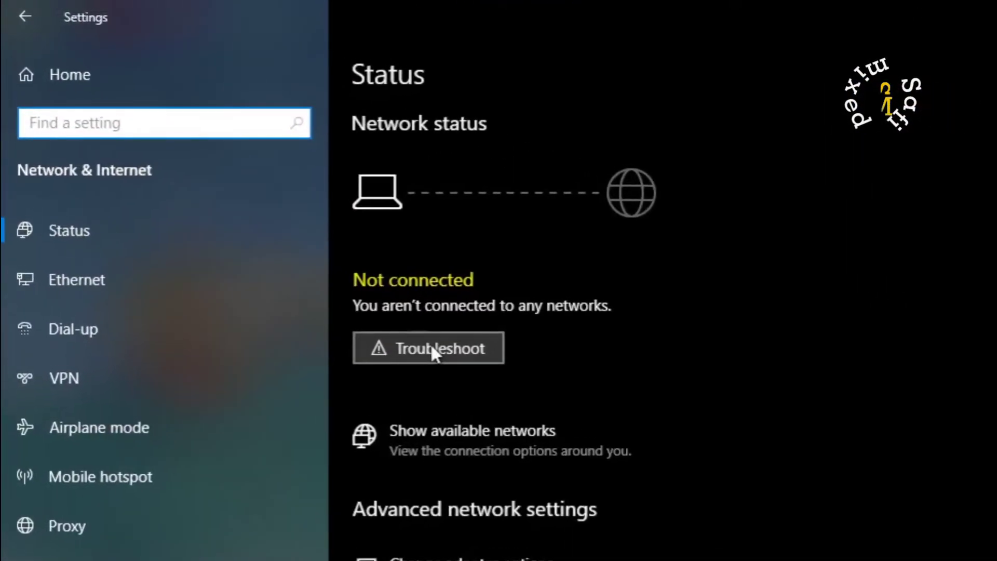
click(432, 346)
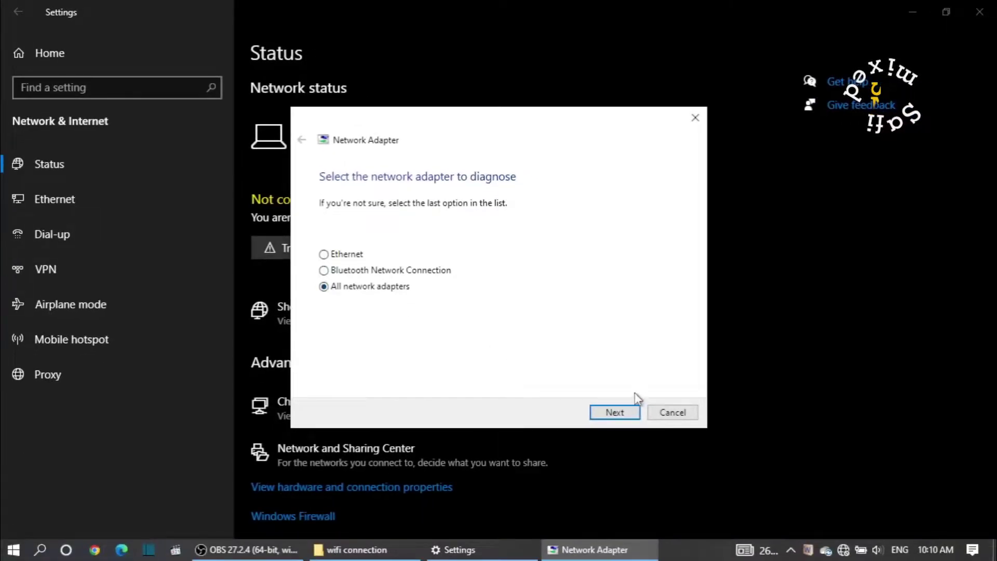
click(614, 413)
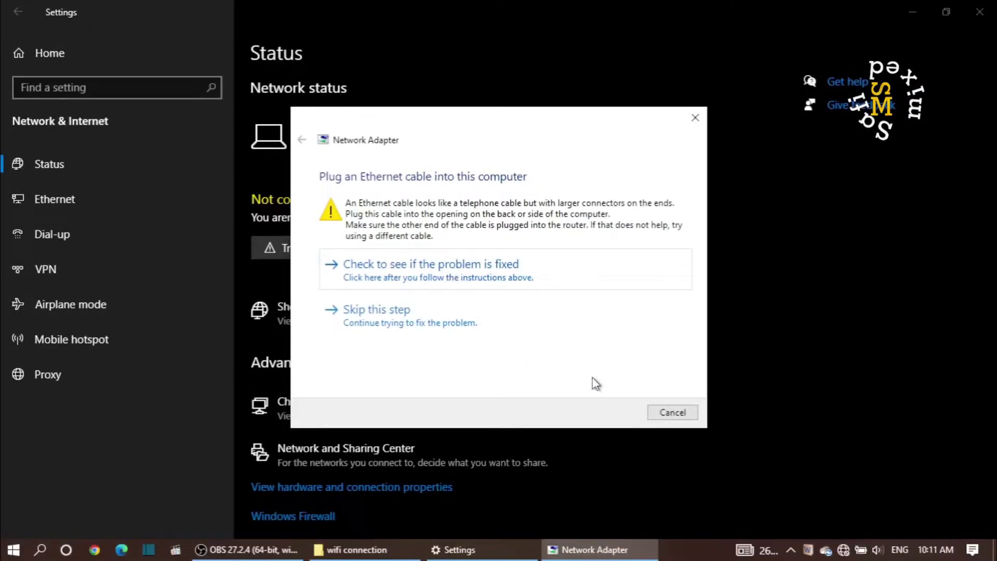
click(672, 413)
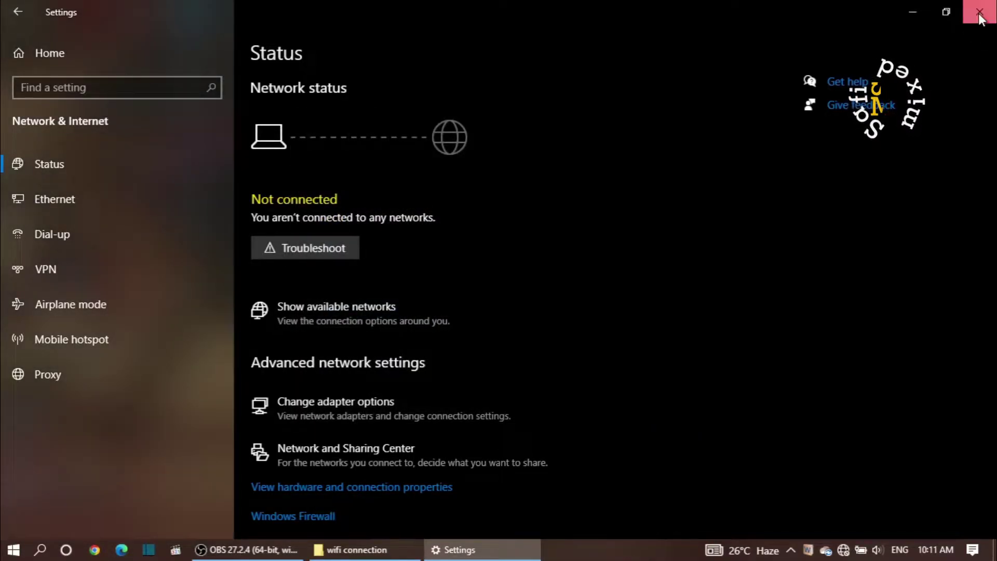
click(979, 13)
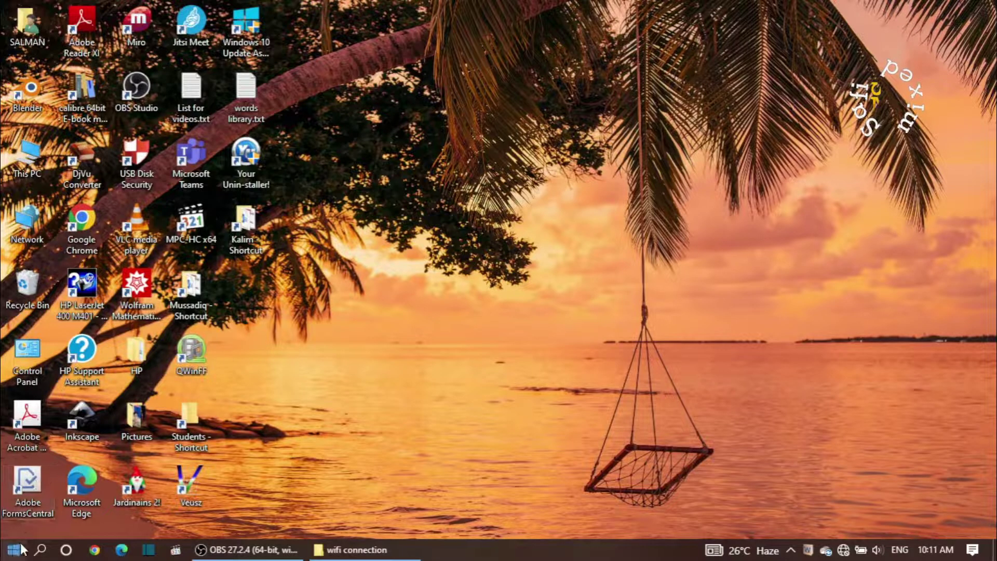
Search Windows for "devi" and open Device Manager.
click(40, 550)
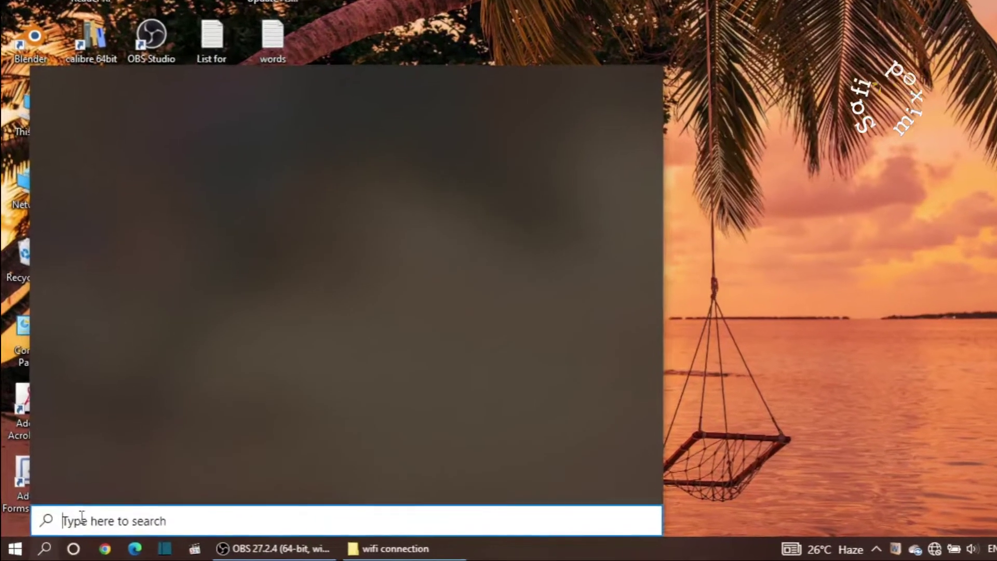
text(devi)
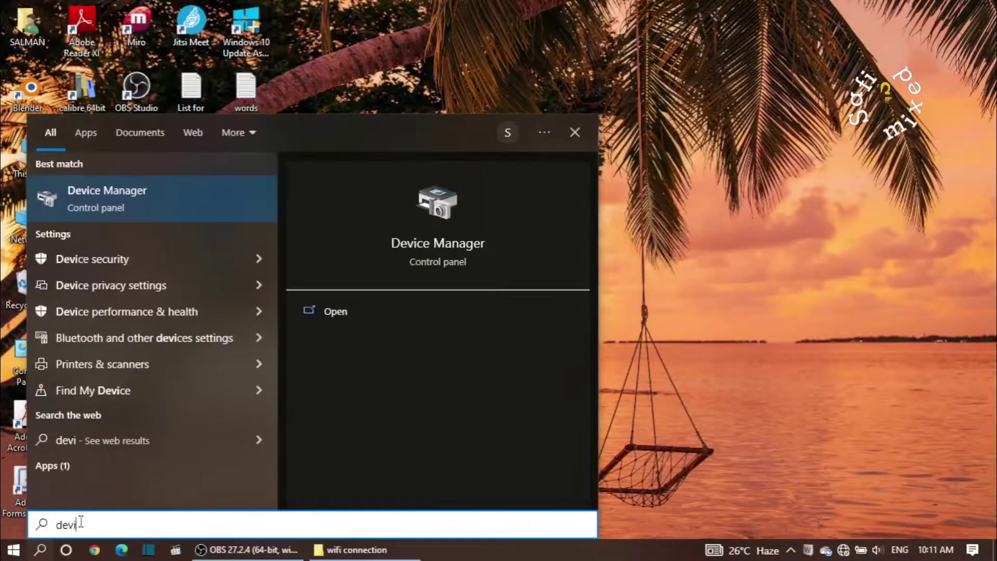
key(Return)
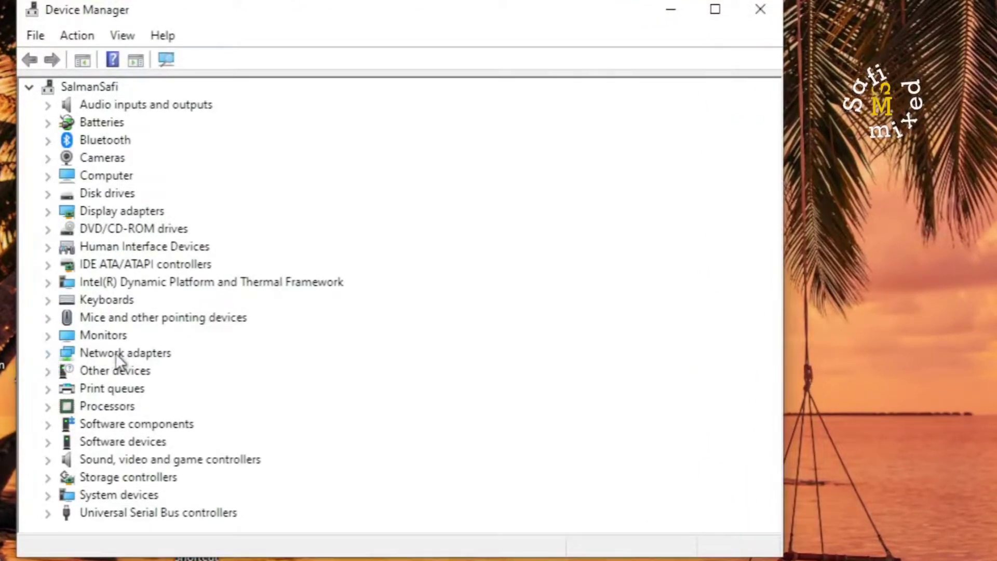
Expand the Network adapters category and show hidden devices.
click(48, 353)
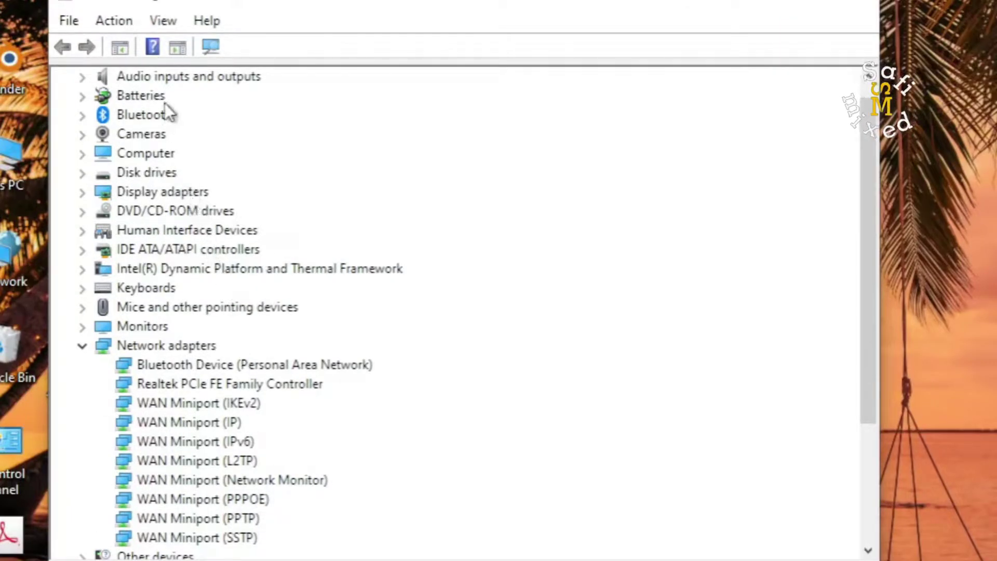
click(165, 20)
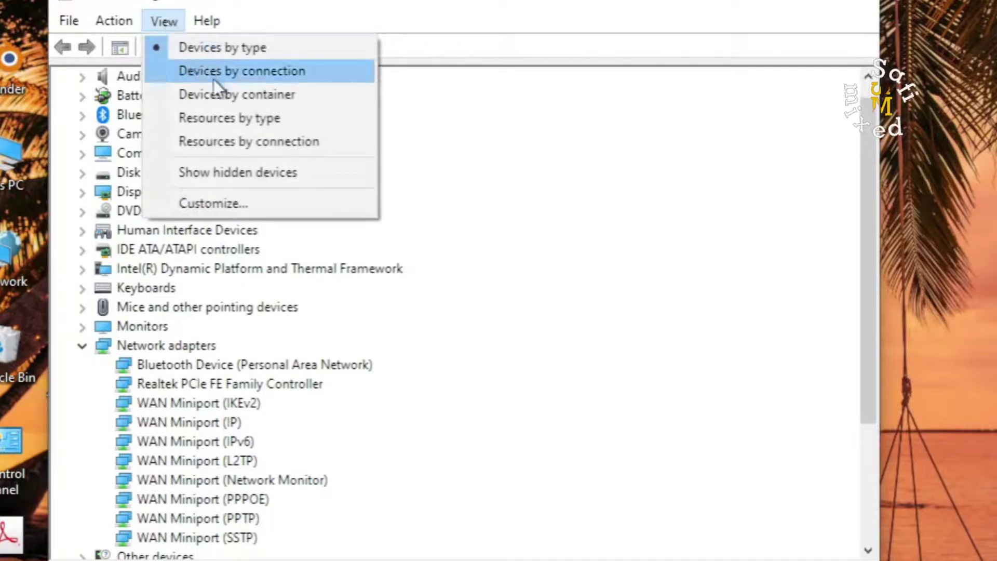
click(265, 172)
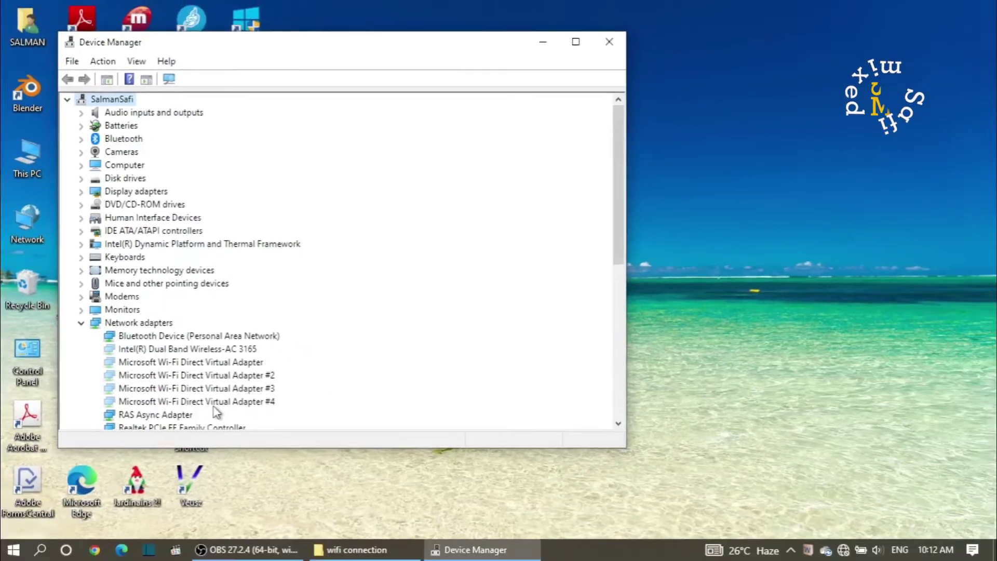
Restart the Windows Explorer process in Task Manager and check the available network connections.
right_click(583, 549)
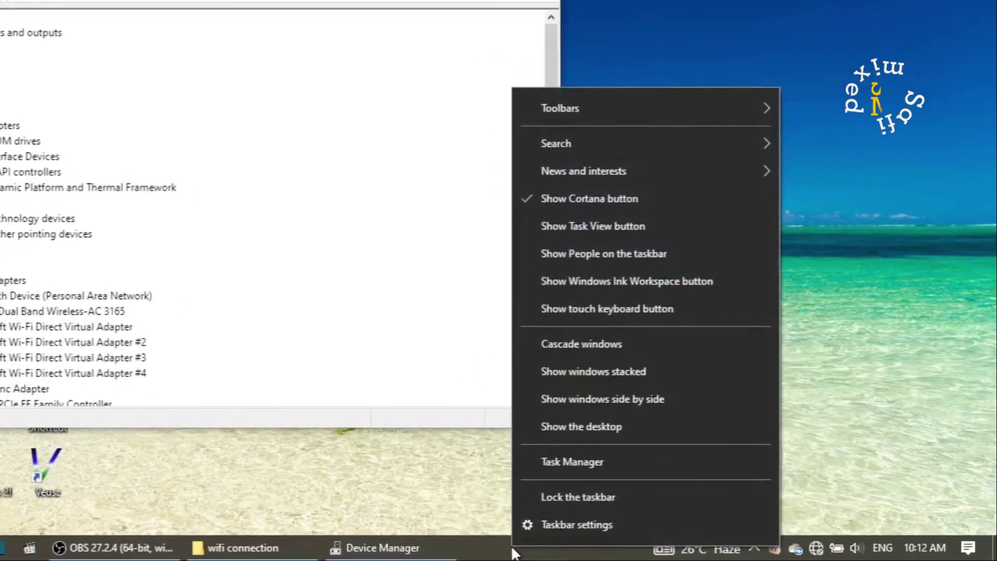
click(567, 460)
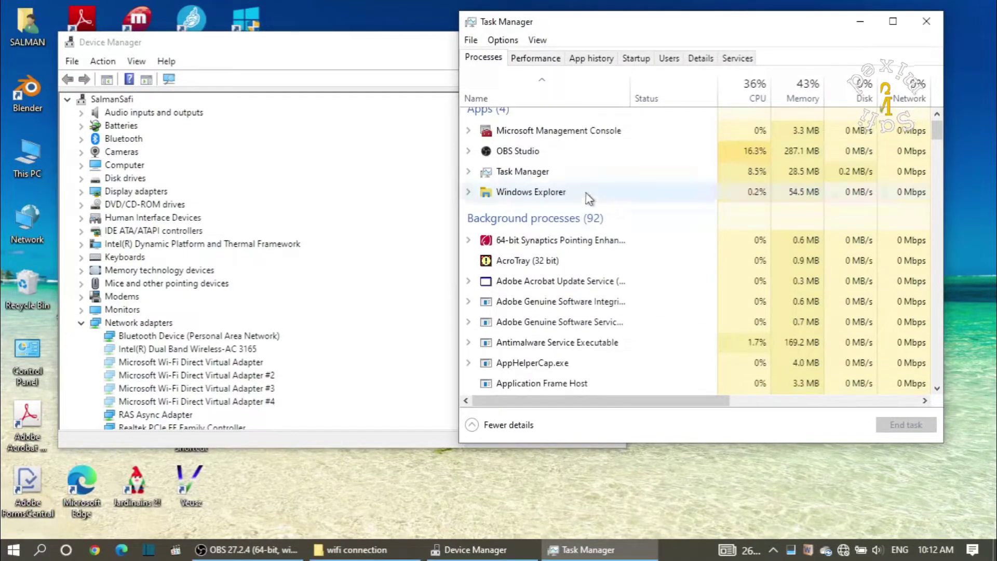
right_click(543, 189)
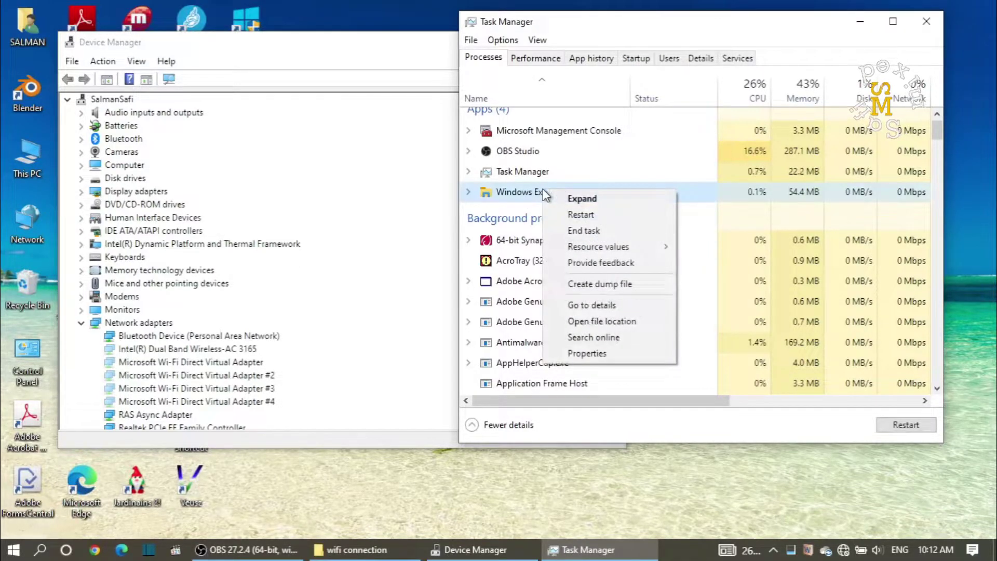
click(574, 212)
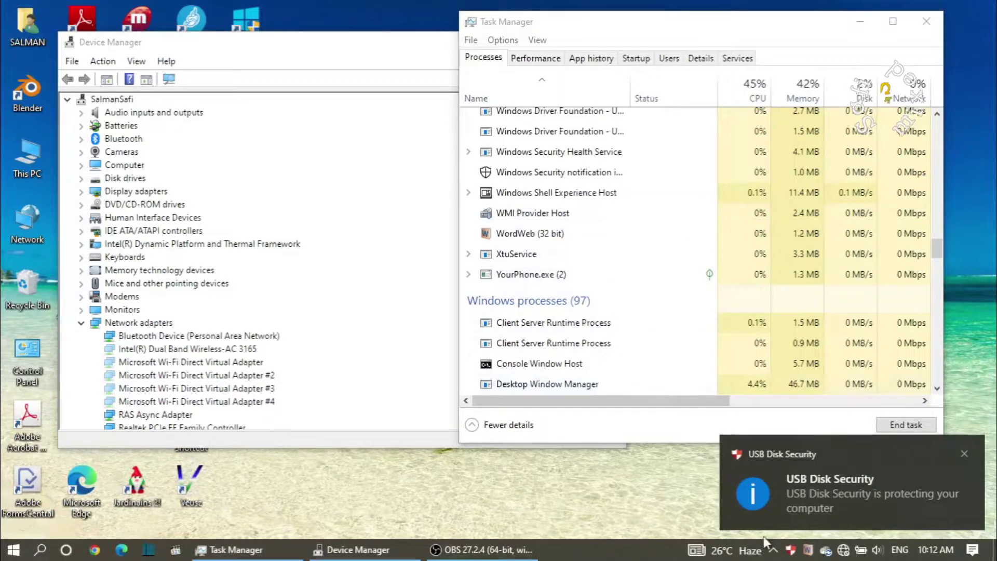
click(844, 550)
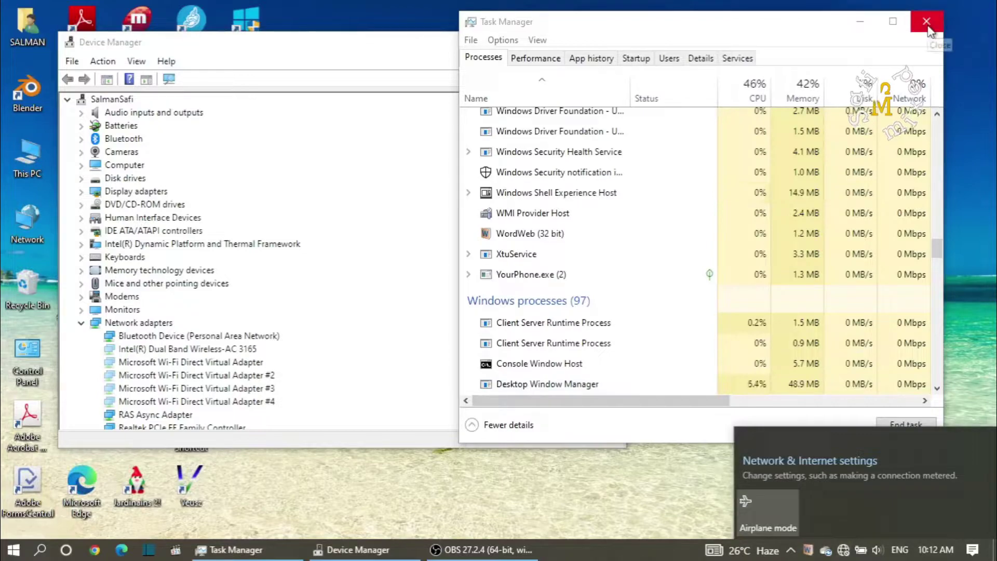
In Device Manager, search automatically for updated drivers for the Intel(R) Dual Band Wireless-AC 3165 adapter and close the wizard.
click(310, 134)
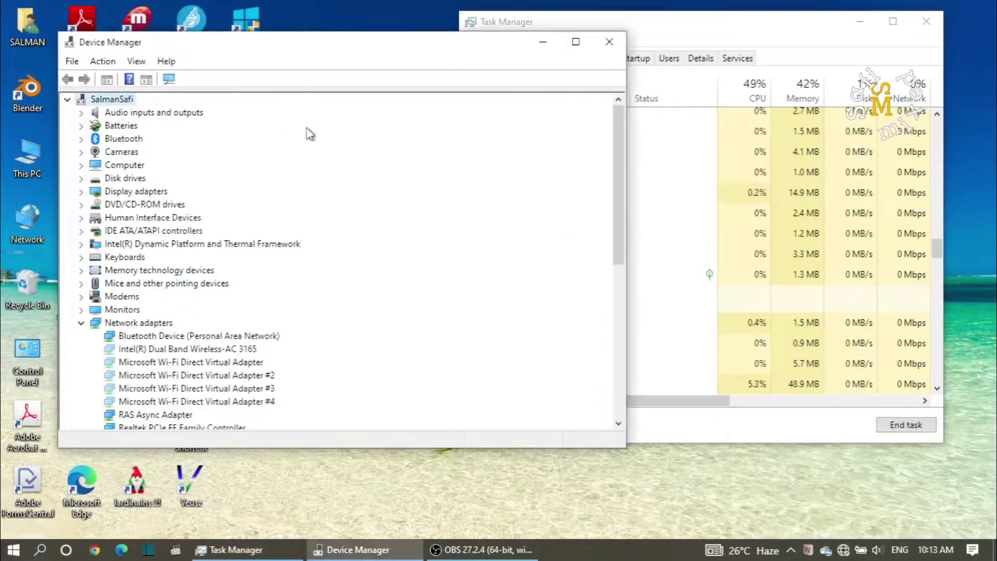
right_click(172, 350)
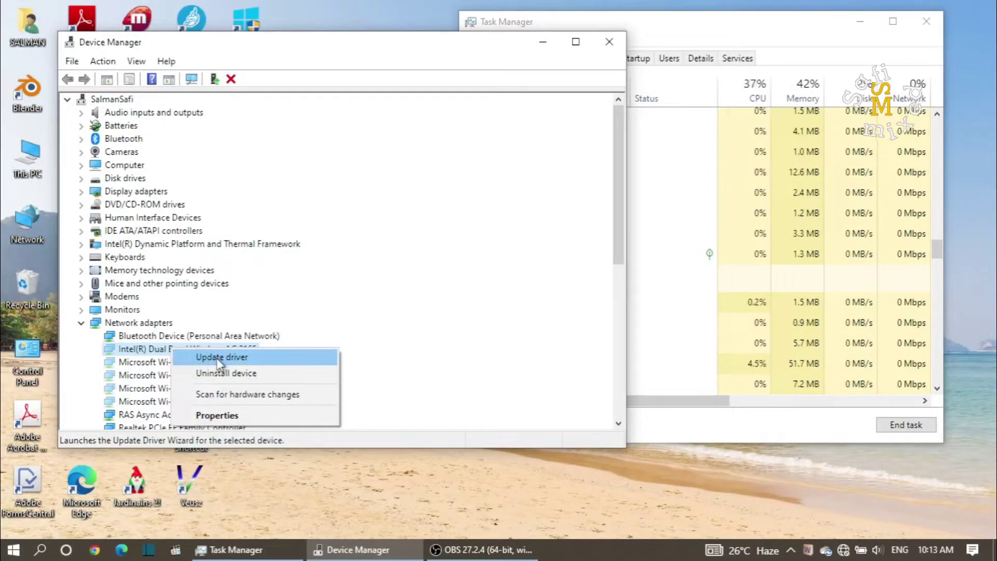
click(218, 359)
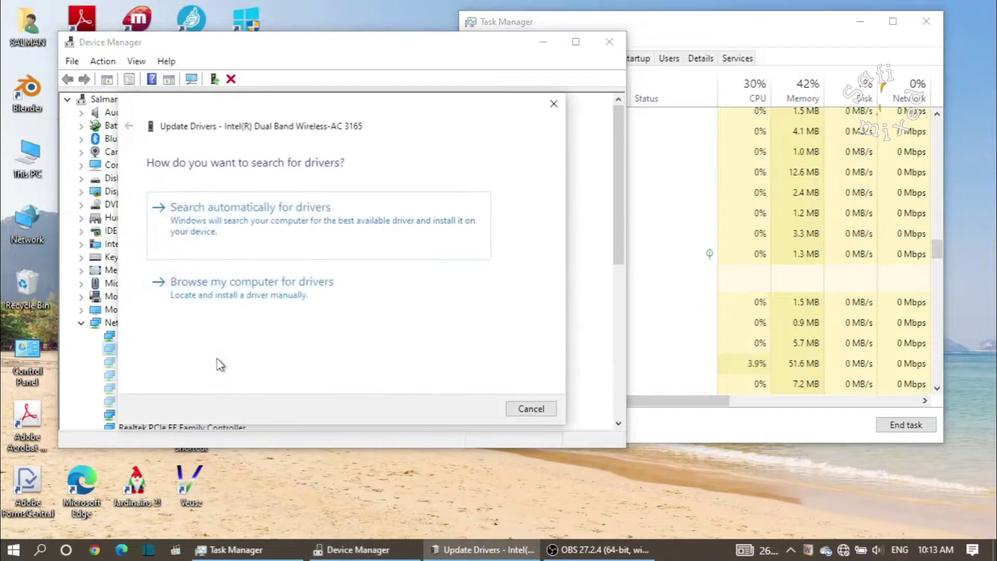
click(249, 213)
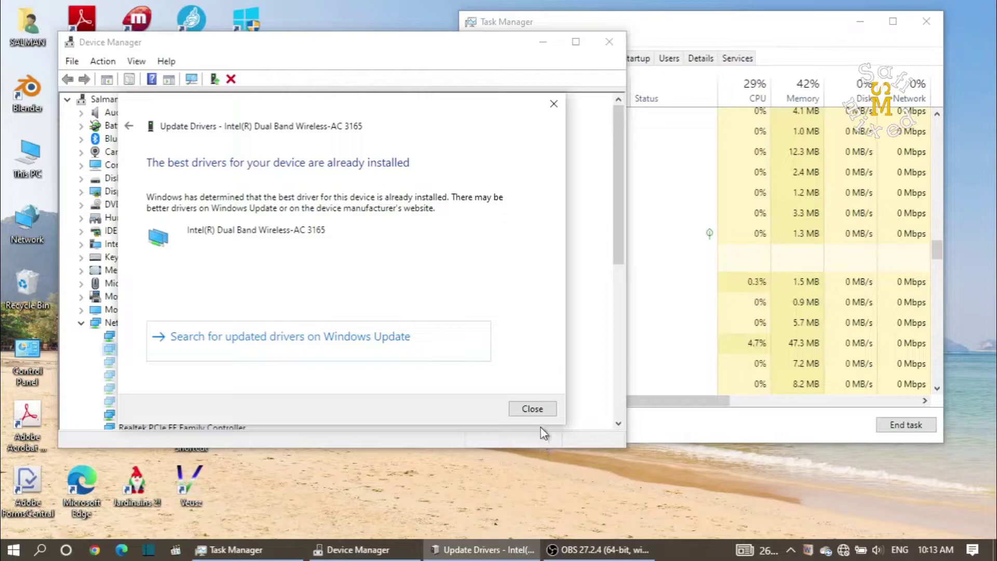
click(532, 409)
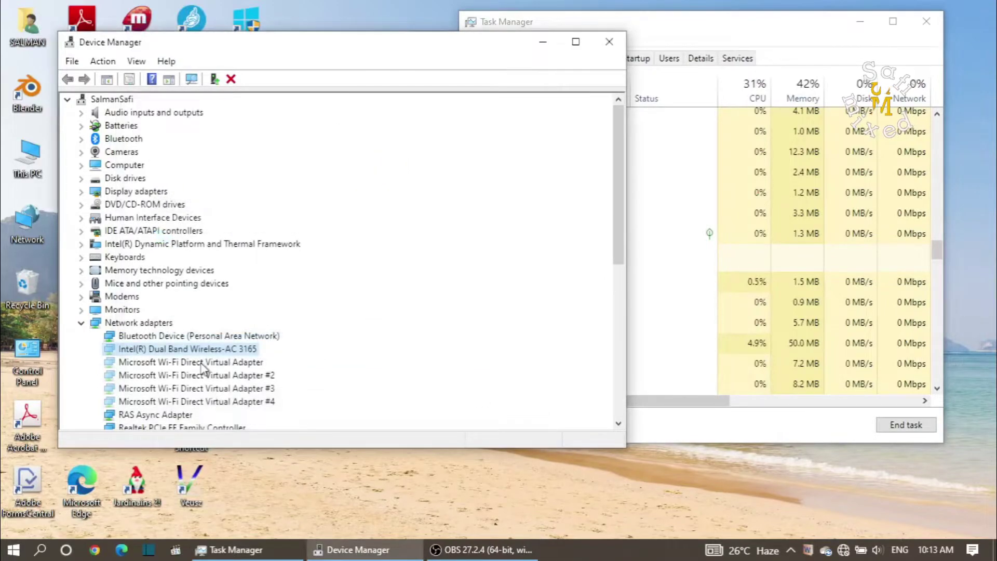
Uninstall the Intel(R) Dual Band Wireless-AC 3165 device without deleting its driver software.
click(165, 364)
right_click(149, 353)
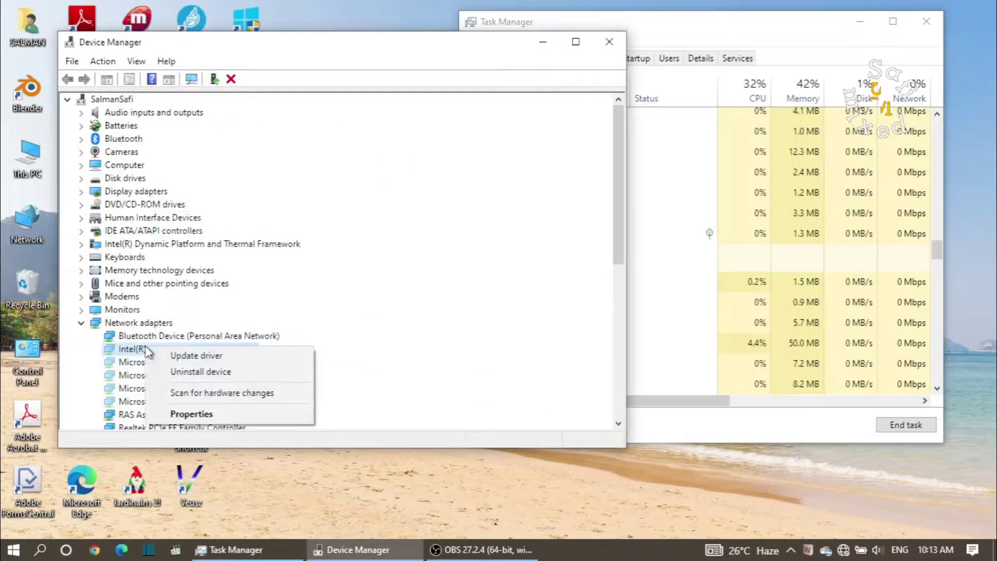
click(206, 372)
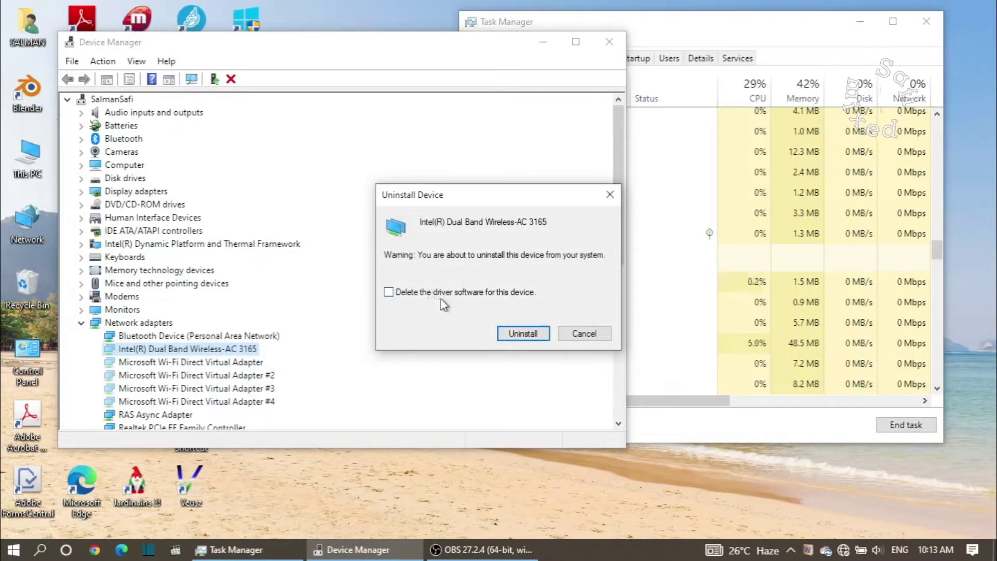
click(520, 335)
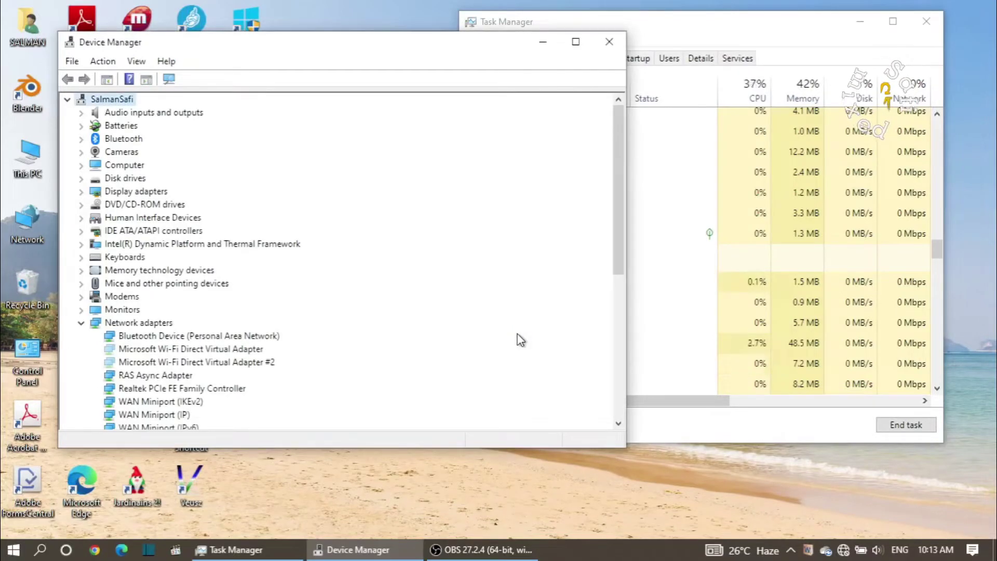
Restart Windows Explorer again from the Windows processes in Task Manager and recheck the available network connections.
click(644, 32)
scroll(627, 229, up, 10)
scroll(629, 230, down, 8)
scroll(633, 232, down, 20)
scroll(630, 230, down, 6)
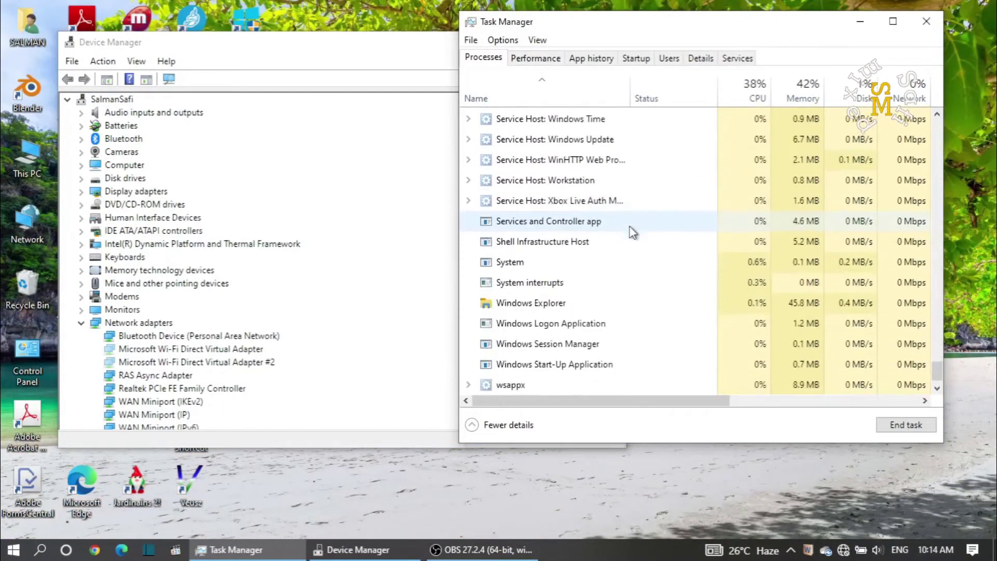
right_click(530, 294)
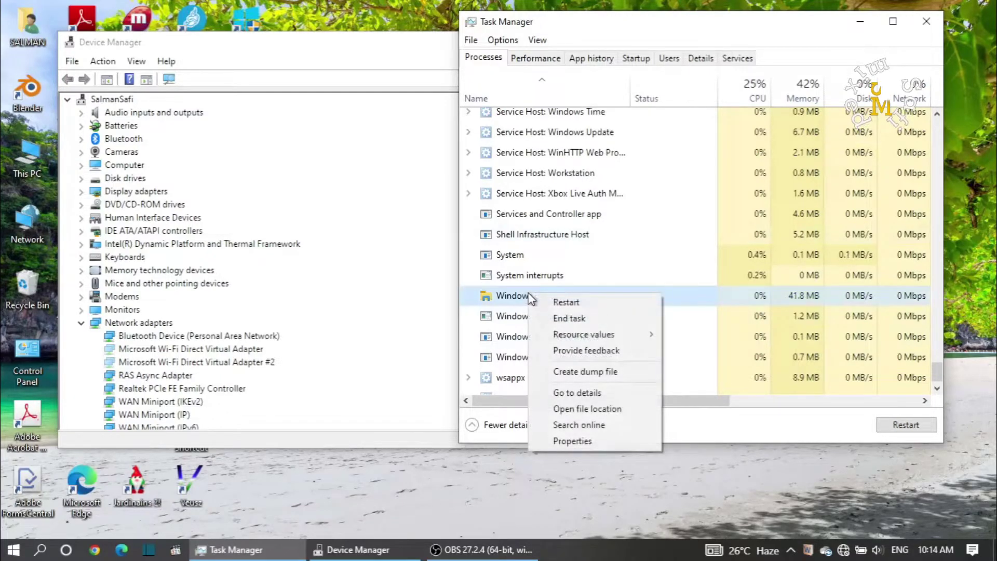
click(569, 301)
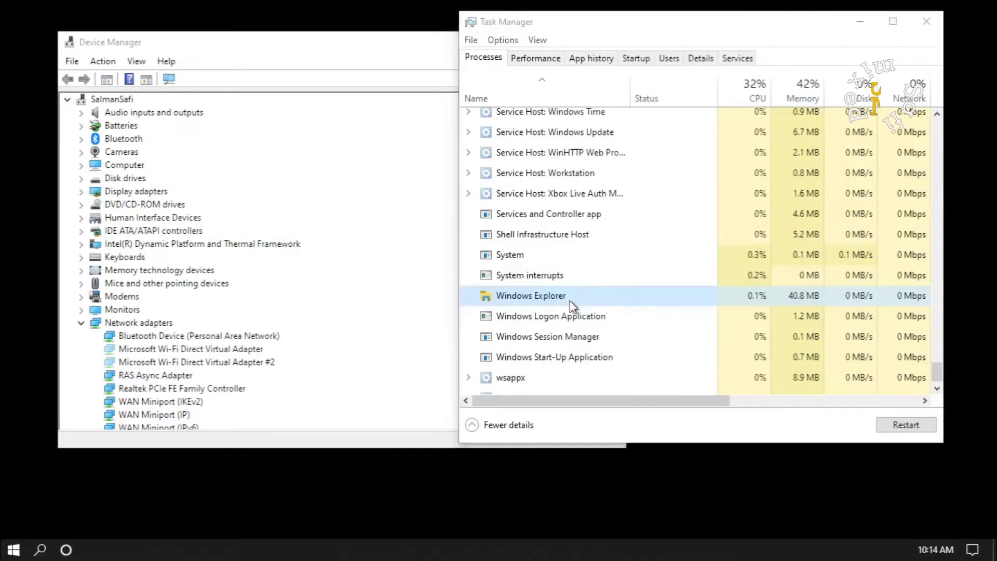
scroll(569, 301, down, 1)
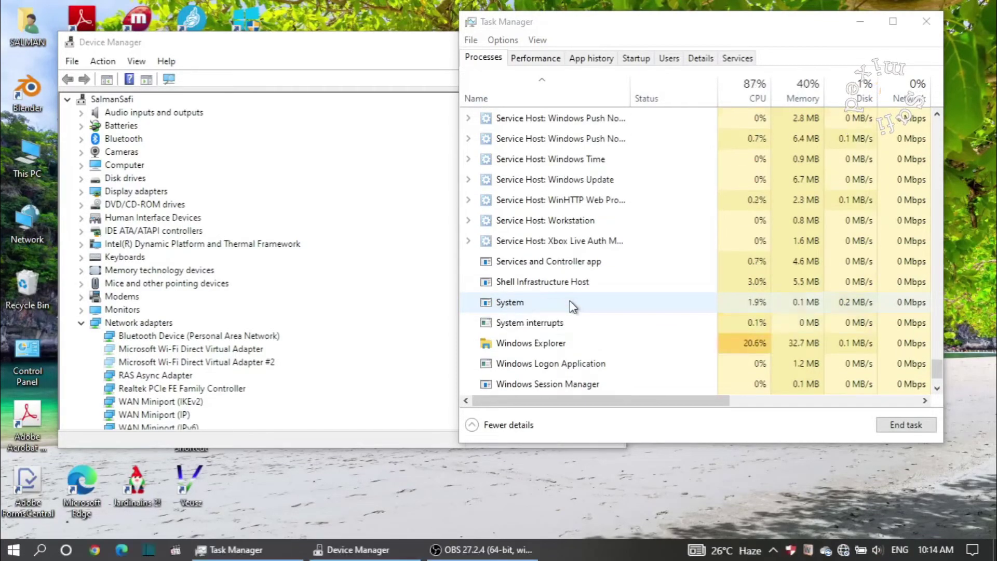
click(845, 550)
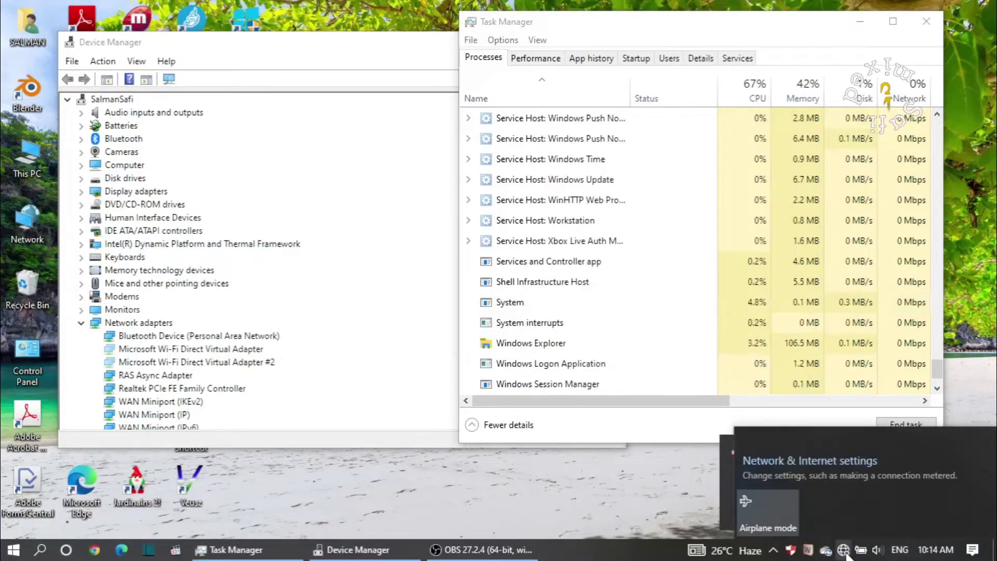
Scan for hardware changes in Device Manager to reinstall the wireless adapter.
click(403, 279)
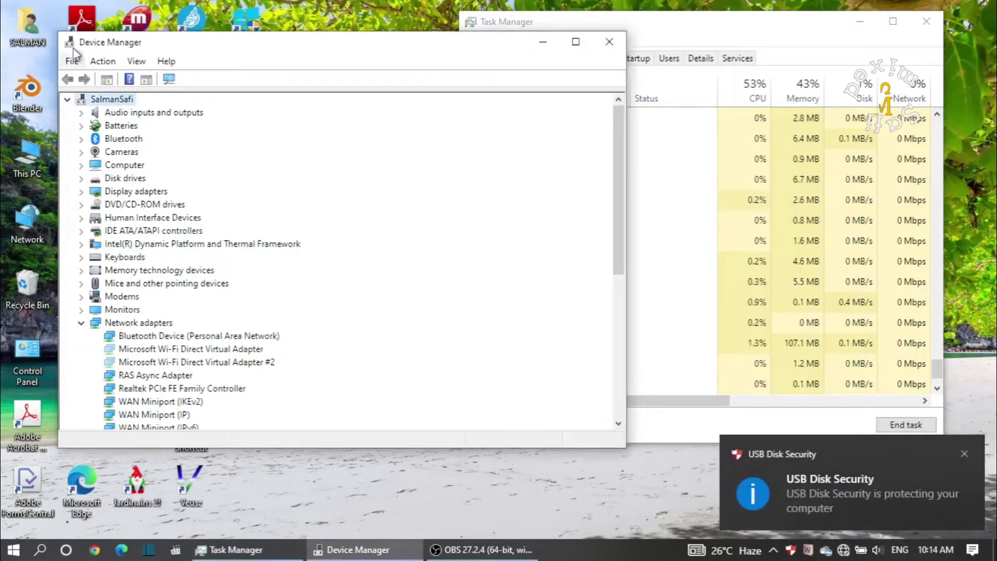
click(102, 61)
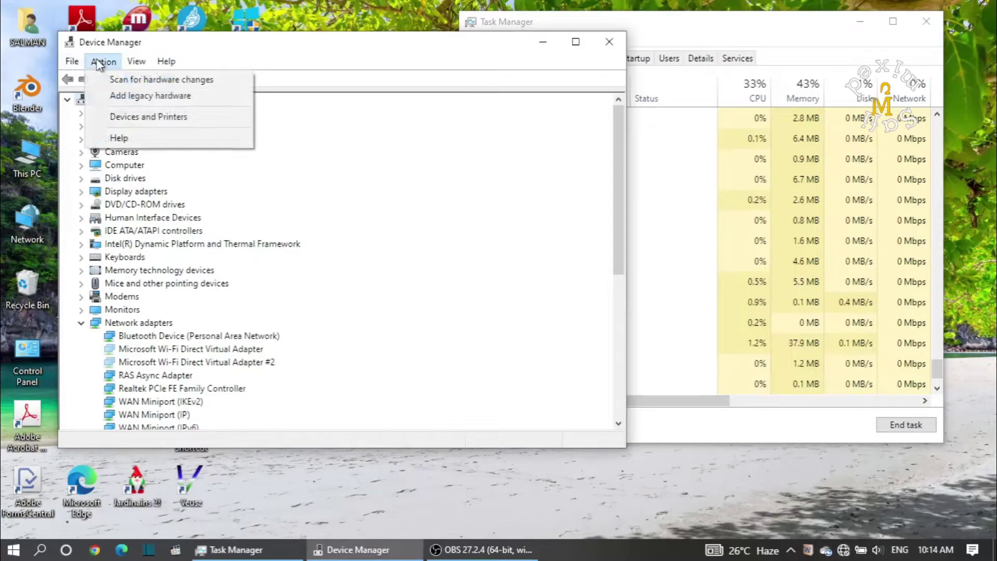
click(146, 80)
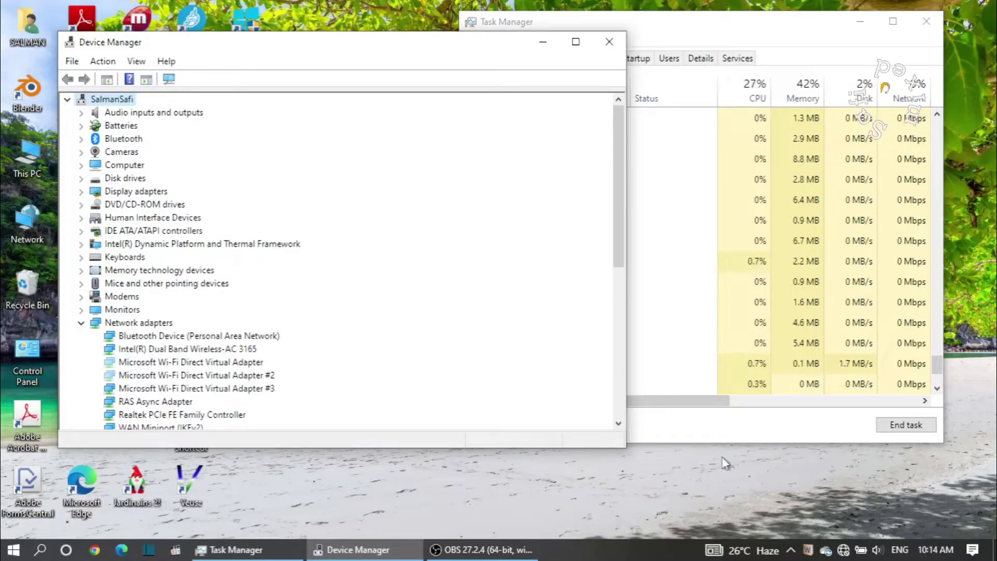
Connect automatically to the second listed secured Wi-Fi network by entering its network security key.
click(843, 552)
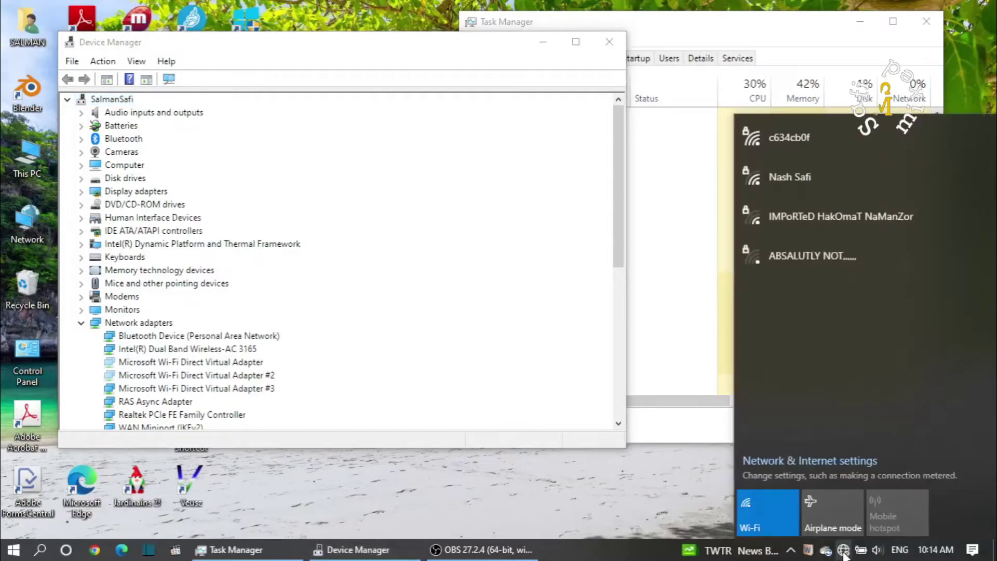
click(797, 176)
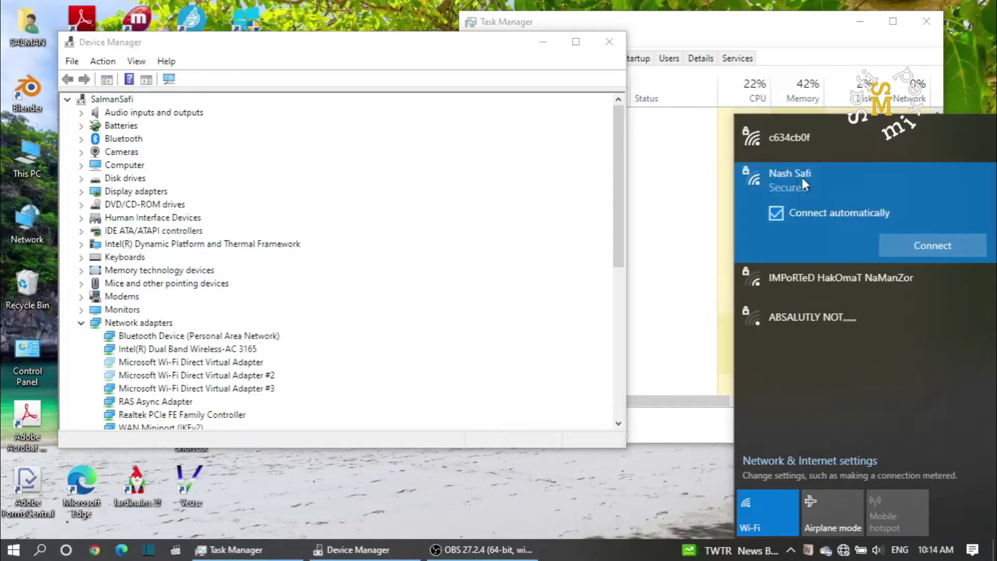
click(929, 247)
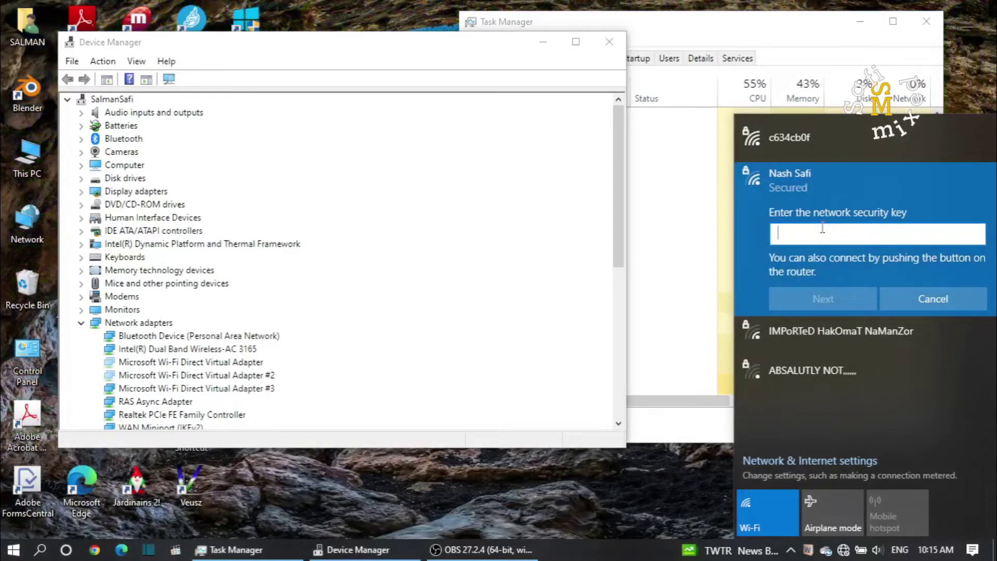
text(****)
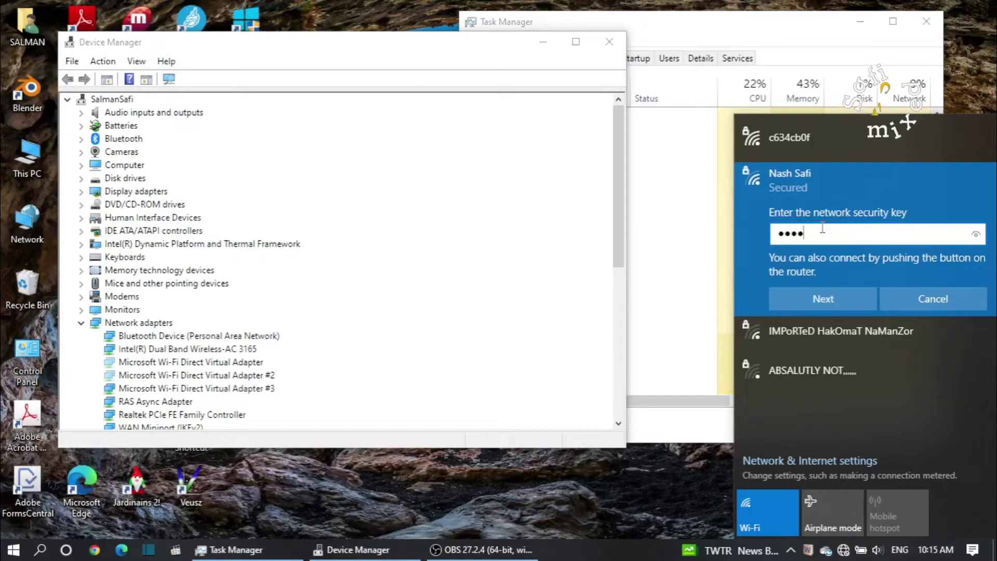
text(*****)
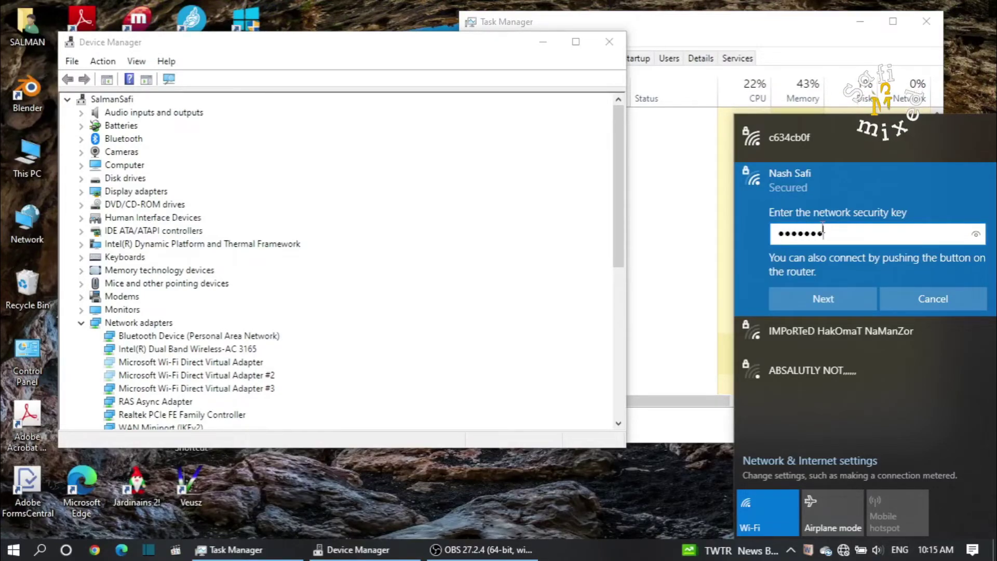
click(830, 297)
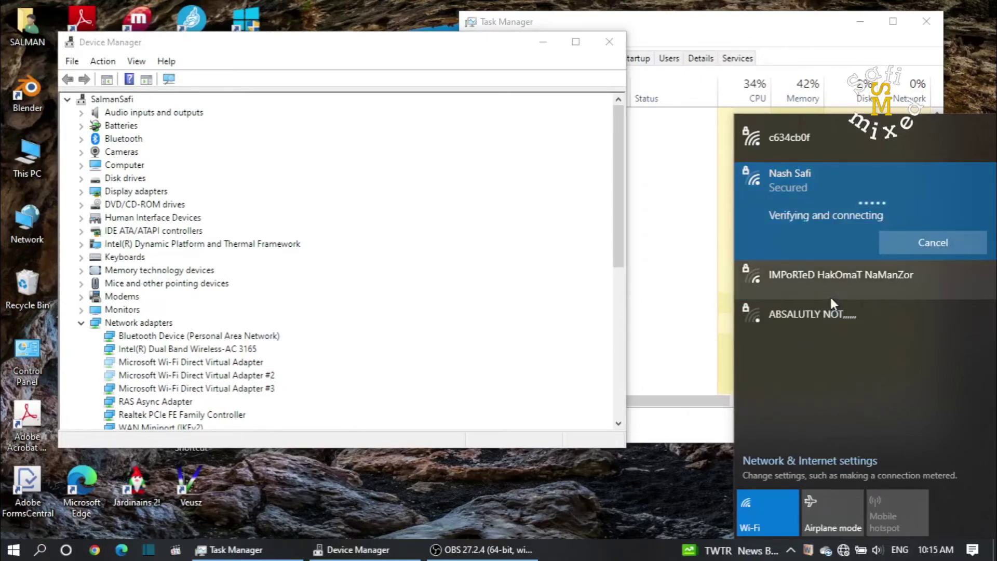